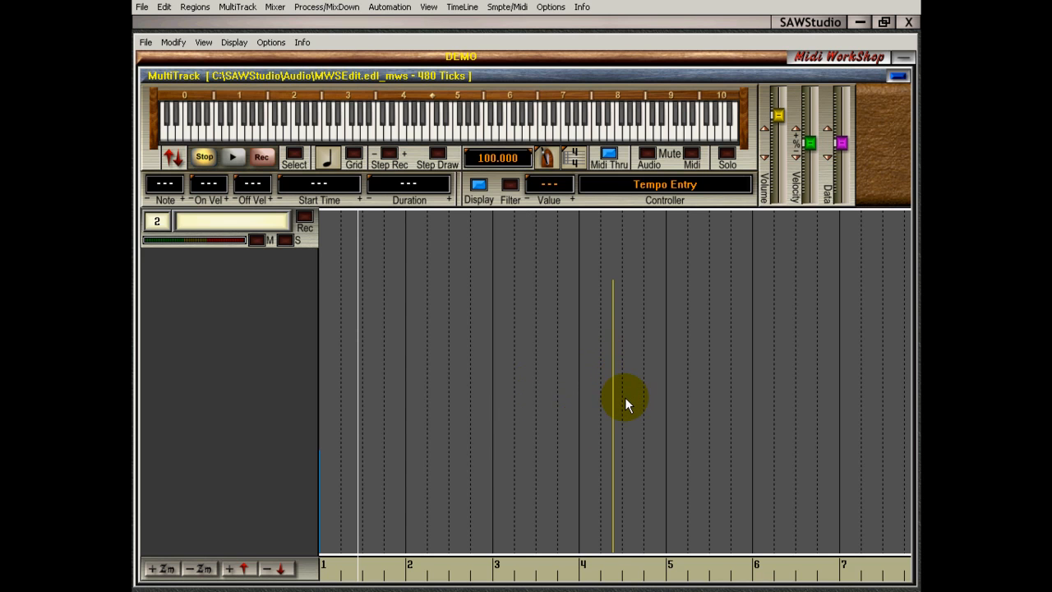
Select the Main Volume entry in measure 4 and lower its value, first to 89 and finally to 82
{"action": "left_click", "coordinate": [625, 401]}
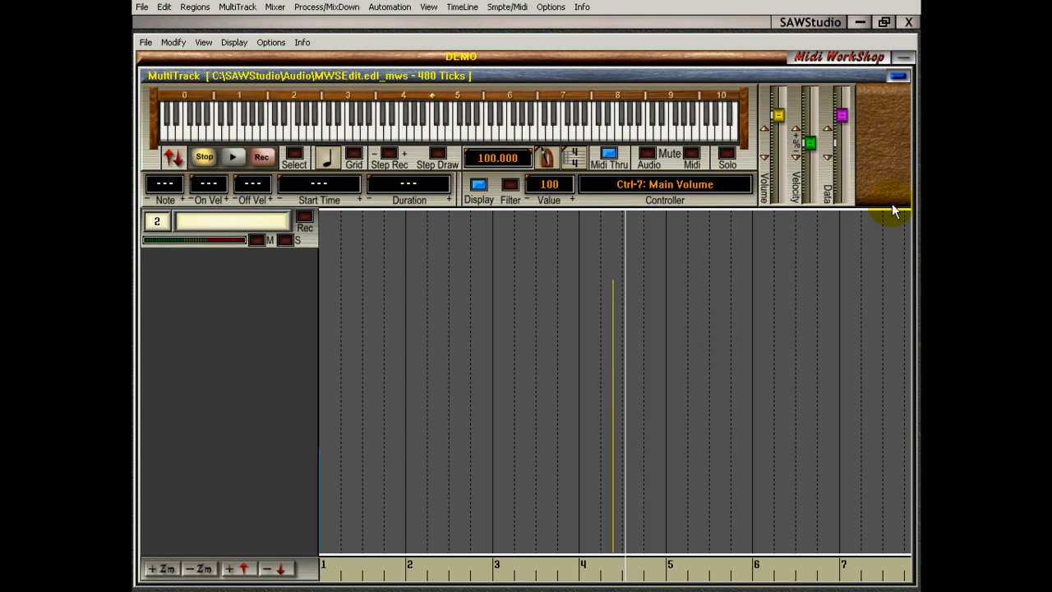
{"action": "mouse_move", "coordinate": [842, 115]}
{"action": "left_mouse_down"}
{"action": "mouse_move", "coordinate": [841, 152]}
{"action": "mouse_move", "coordinate": [841, 123]}
{"action": "left_mouse_up"}
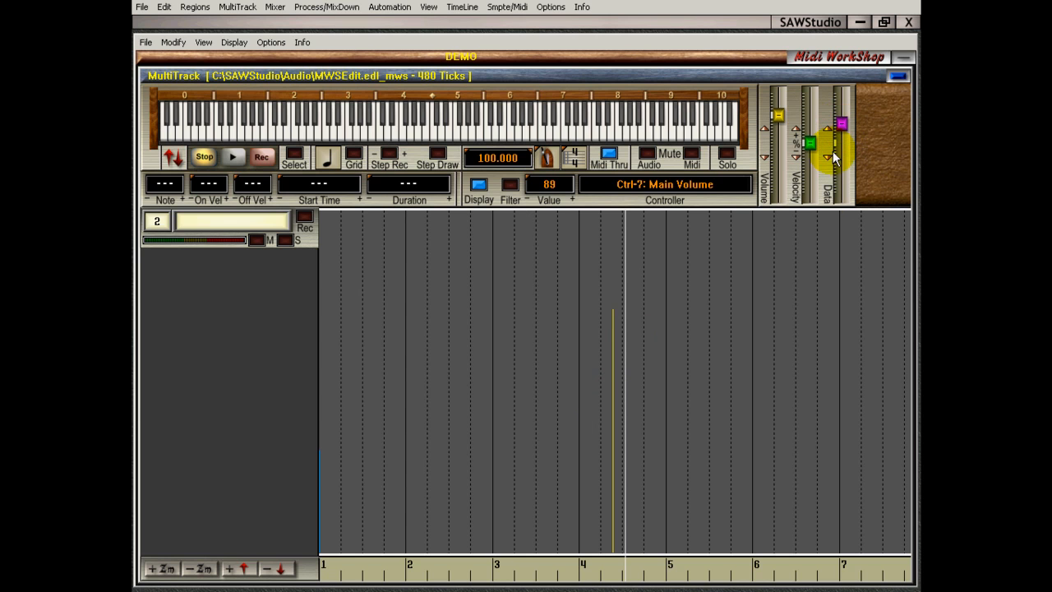
{"action": "left_click", "coordinate": [573, 199]}
{"action": "left_click", "coordinate": [572, 198]}
{"action": "left_click", "coordinate": [572, 199]}
{"action": "left_click", "coordinate": [573, 199]}
{"action": "left_click", "coordinate": [526, 200]}
{"action": "left_click", "coordinate": [526, 200]}
{"action": "left_click", "coordinate": [527, 200]}
{"action": "left_click", "coordinate": [526, 200]}
{"action": "left_click", "coordinate": [526, 199]}
{"action": "left_click", "coordinate": [526, 200]}
{"action": "left_click", "coordinate": [526, 200]}
{"action": "left_click", "coordinate": [526, 200]}
{"action": "left_click", "coordinate": [526, 200]}
{"action": "left_click", "coordinate": [526, 199]}
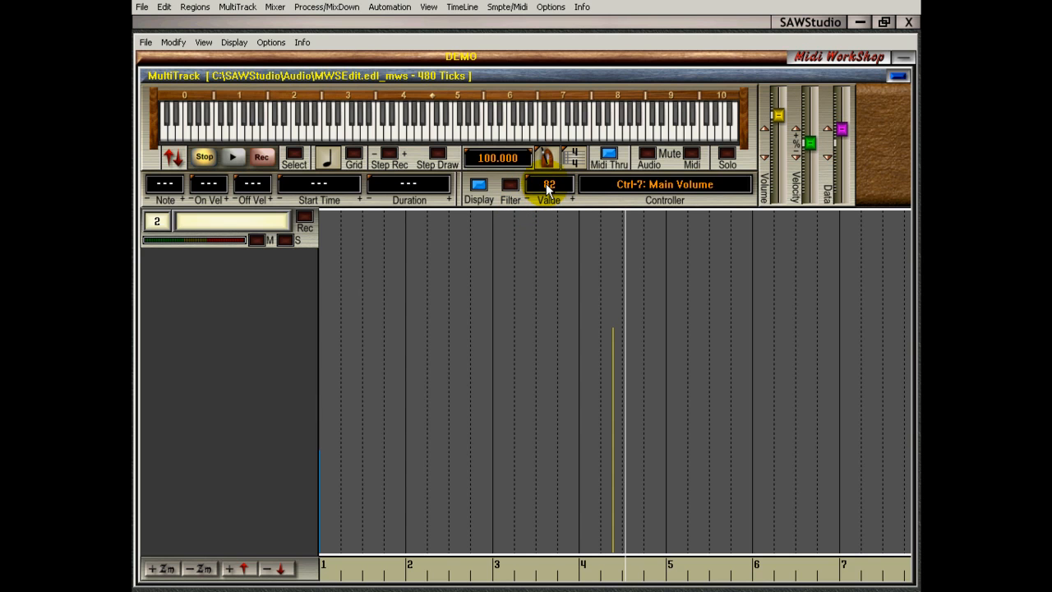
Choose 74 from the preset values for the selected Main Volume entry
{"action": "right_click", "coordinate": [547, 185]}
{"action": "left_click", "coordinate": [618, 197]}
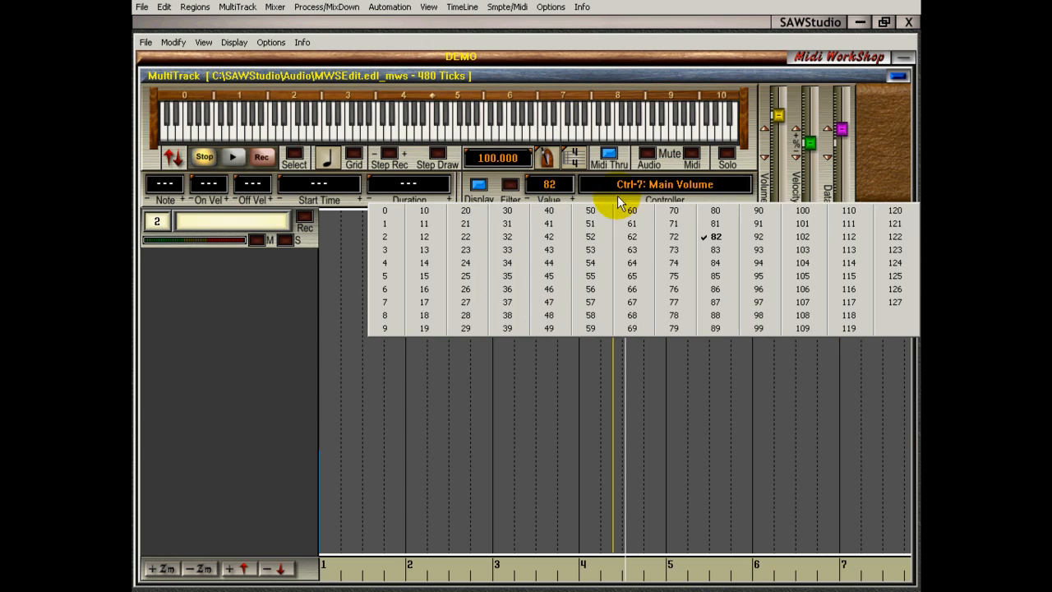
{"action": "left_click", "coordinate": [671, 263]}
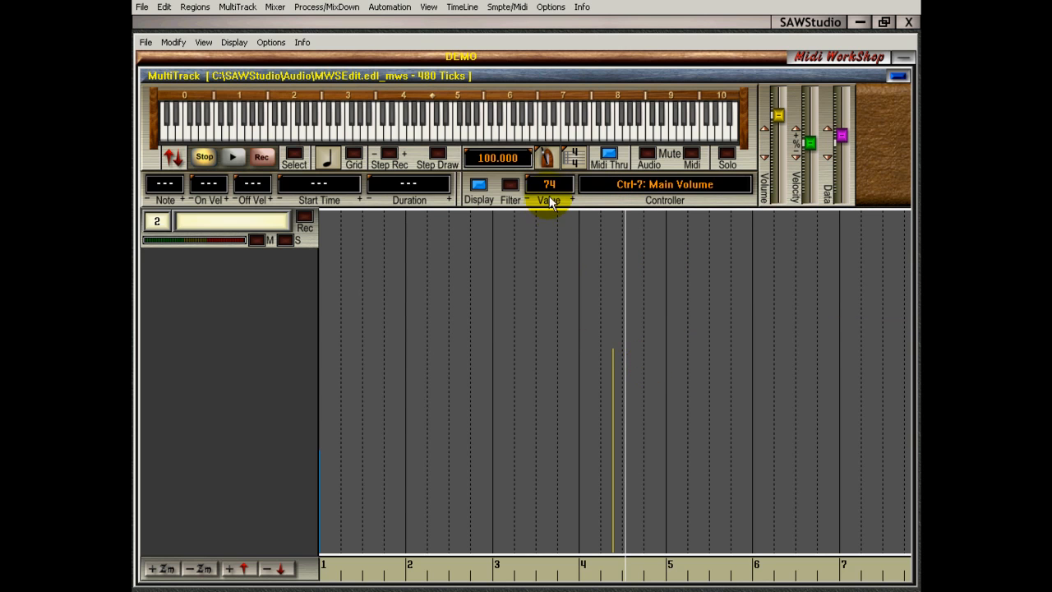
Enable pencil drawing mode for Volume and draw five volume entries of varying height across measures 2 to 5
{"action": "right_click", "coordinate": [465, 196]}
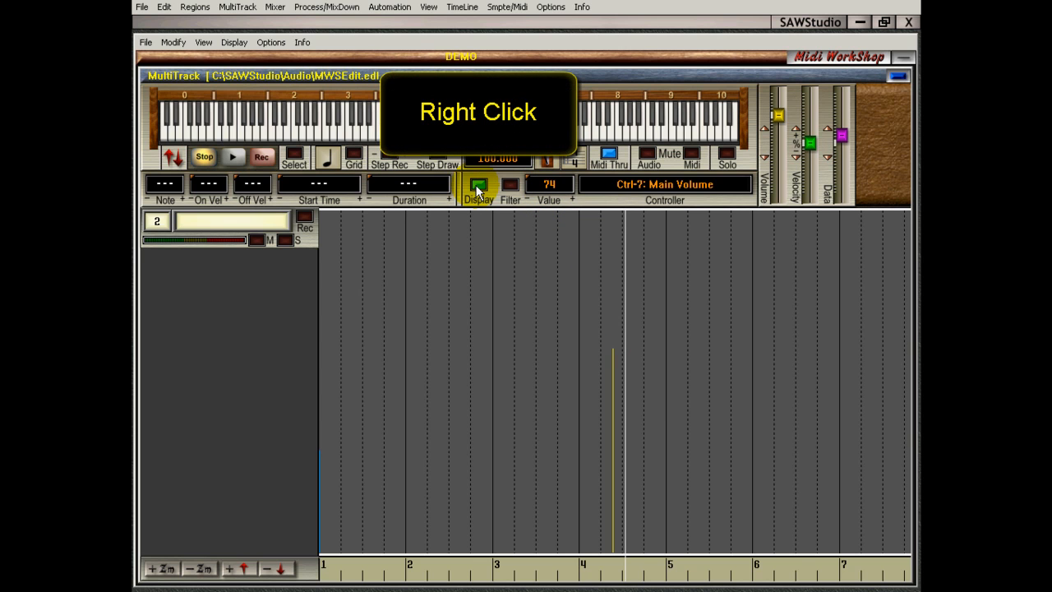
{"action": "right_click", "coordinate": [477, 190]}
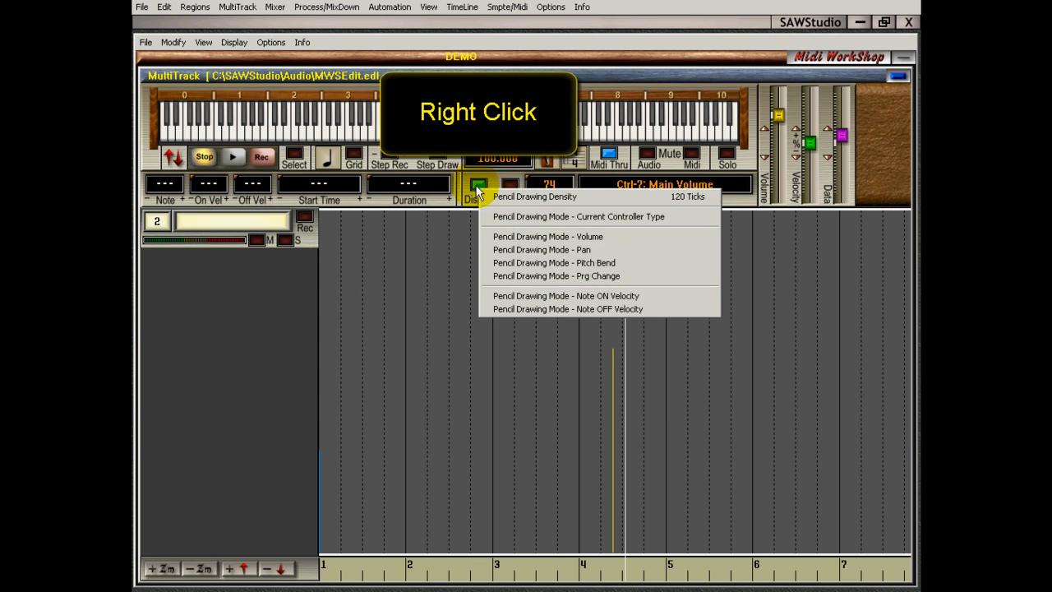
{"action": "left_click", "coordinate": [505, 236]}
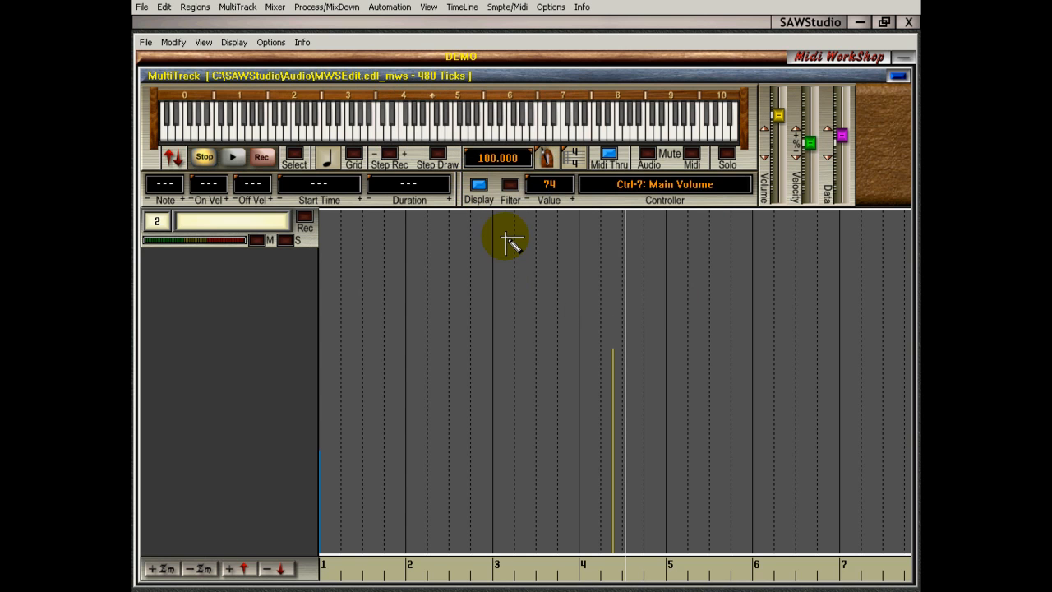
{"action": "left_click", "coordinate": [433, 345]}
{"action": "left_click", "coordinate": [514, 272]}
{"action": "left_click", "coordinate": [465, 275]}
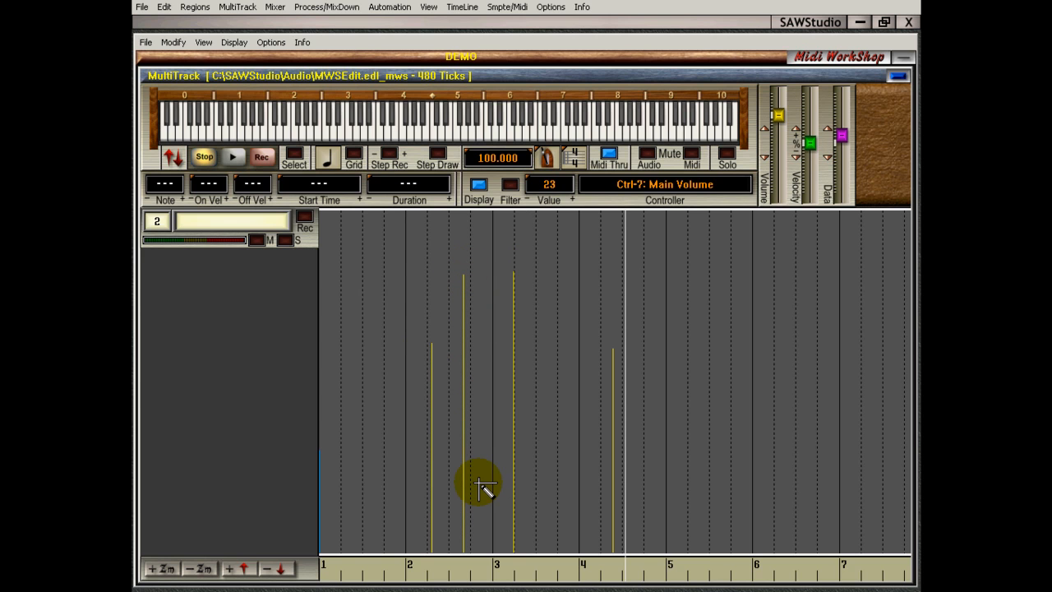
{"action": "left_click", "coordinate": [716, 293]}
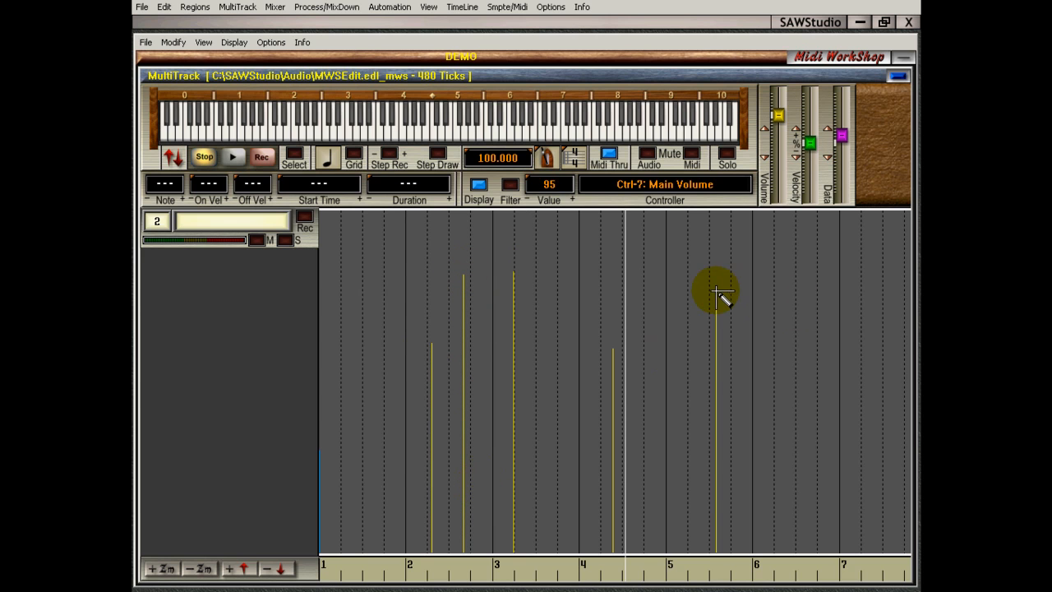
{"action": "left_click", "coordinate": [652, 277]}
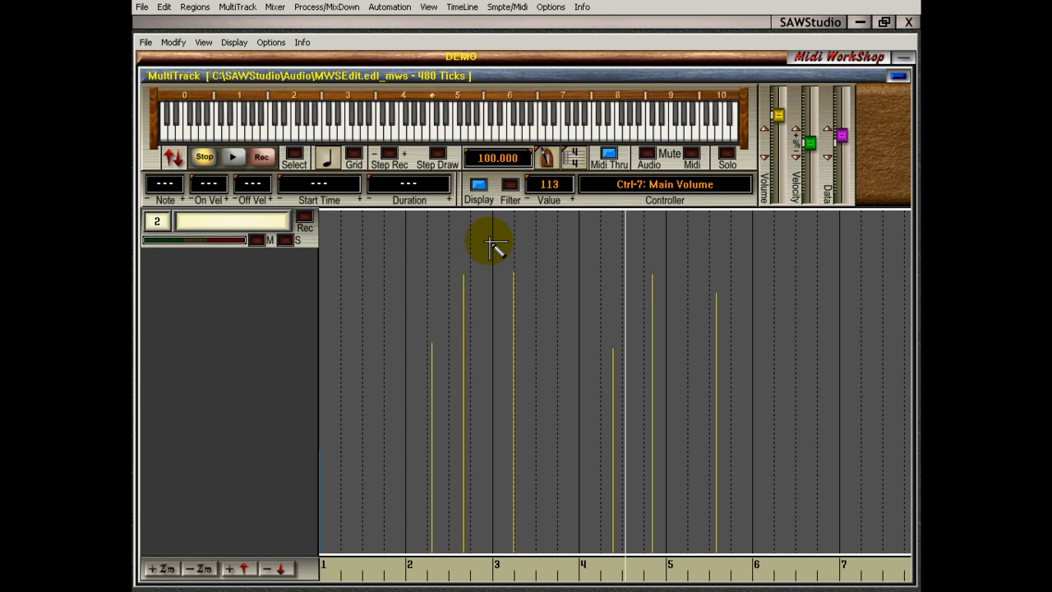
Leave pencil mode by switching the controller display off and back on, and place the cursor late in measure 2
{"action": "left_click", "coordinate": [479, 184]}
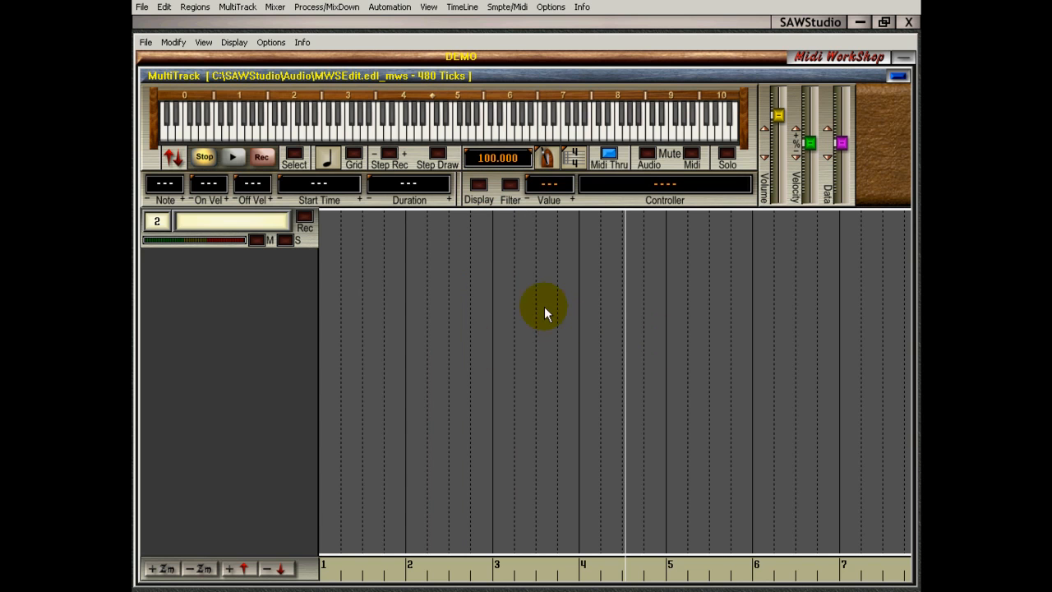
{"action": "left_click", "coordinate": [479, 184]}
{"action": "right_click", "coordinate": [479, 185]}
{"action": "key", "text": "Escape"}
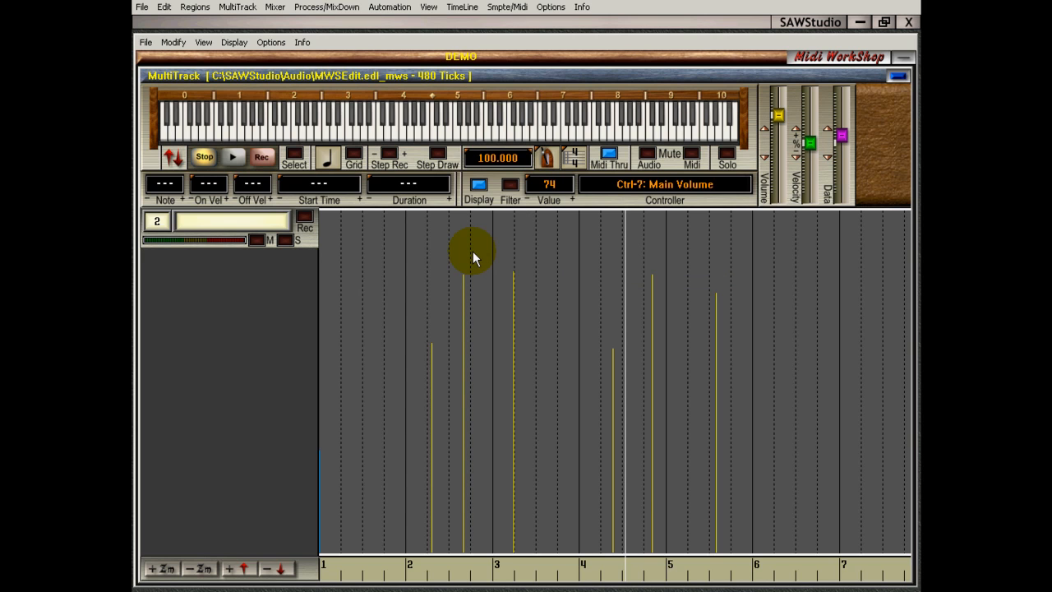
{"action": "left_click", "coordinate": [479, 296]}
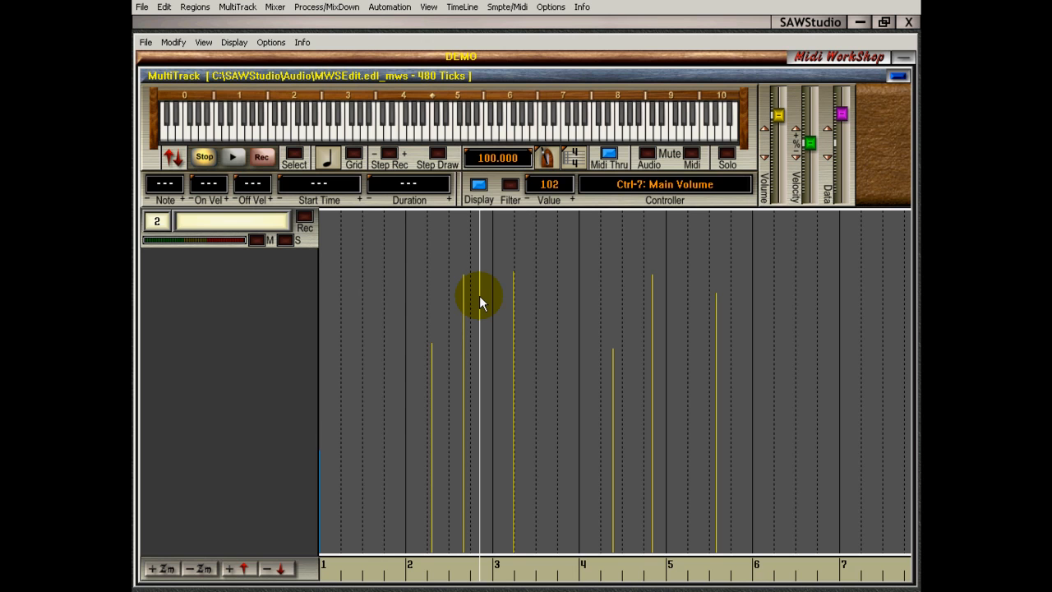
Enable pencil drawing mode for Pan and draw four pan entries across measures 2 to 4
{"action": "right_click", "coordinate": [477, 185]}
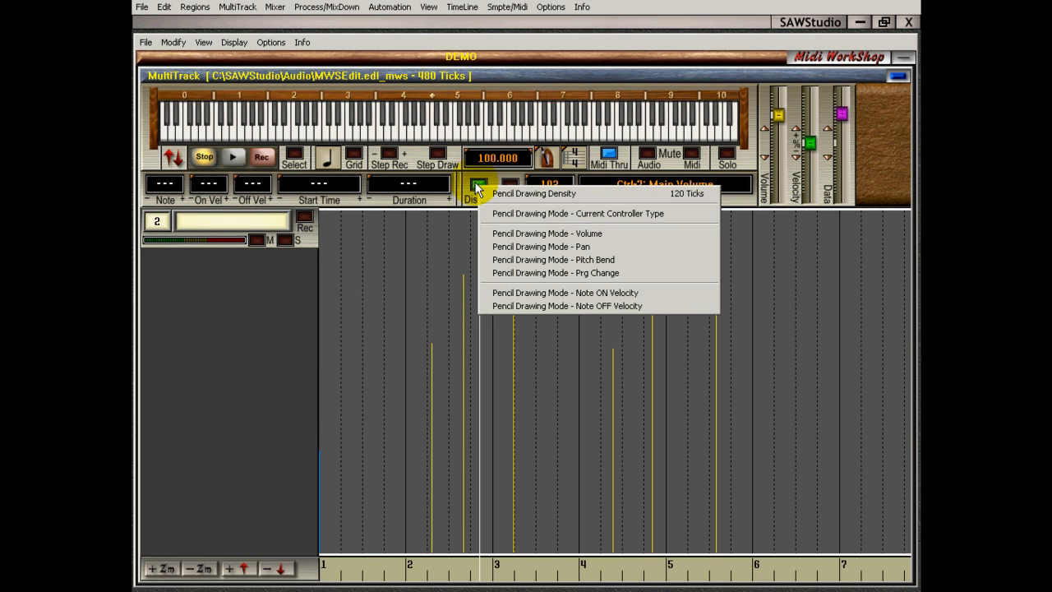
{"action": "left_click", "coordinate": [502, 247]}
{"action": "left_click", "coordinate": [539, 319]}
{"action": "left_click", "coordinate": [444, 319]}
{"action": "left_click", "coordinate": [587, 326]}
{"action": "left_click", "coordinate": [616, 256]}
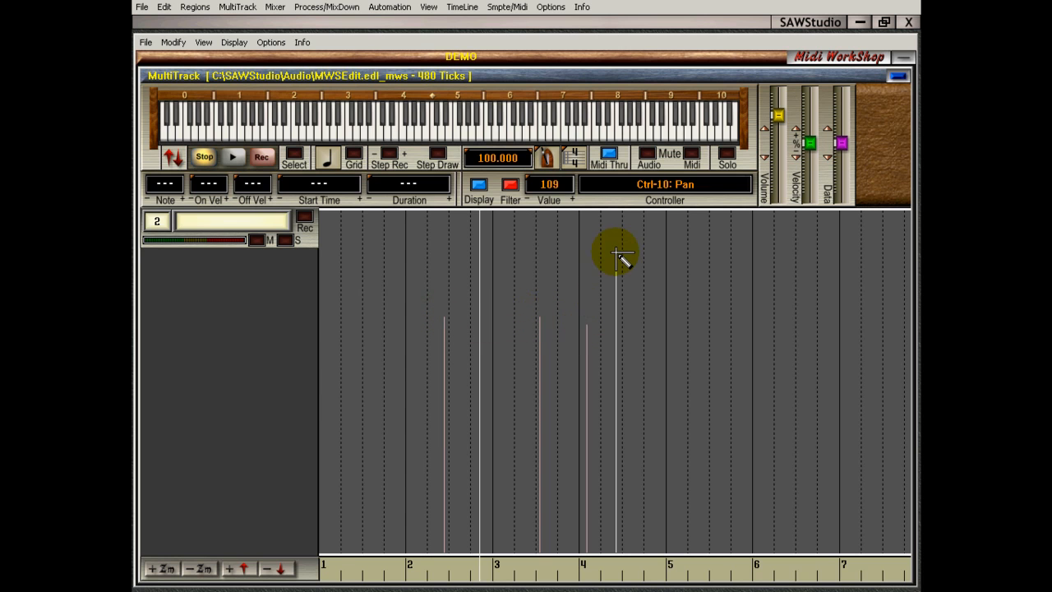
Enable pencil drawing mode for Pitch Bend and draw four pitch bend entries across measures 2 to 4
{"action": "right_click", "coordinate": [479, 184]}
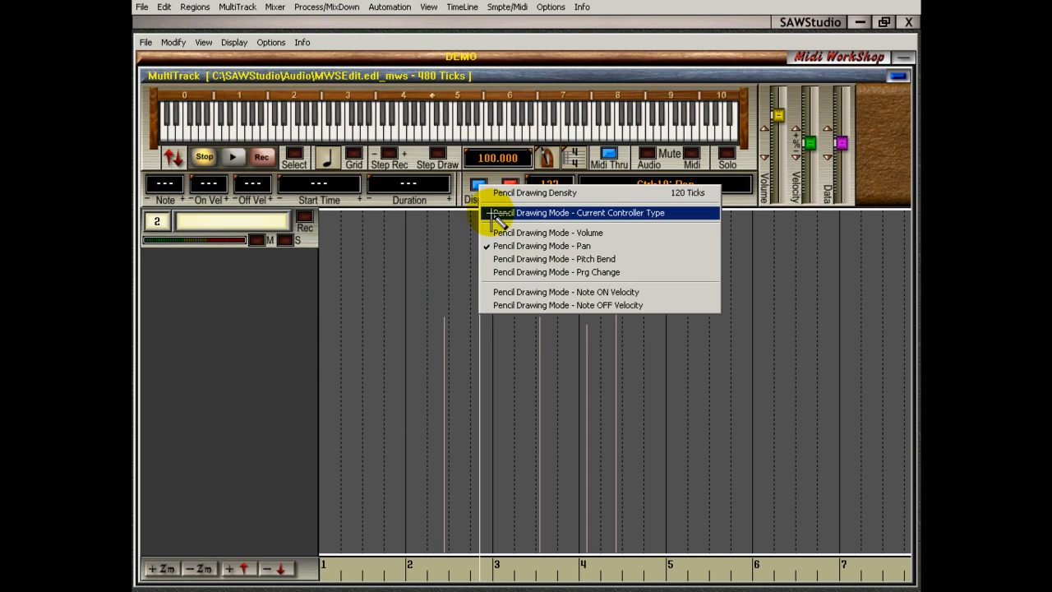
{"action": "left_click", "coordinate": [557, 259]}
{"action": "left_click", "coordinate": [594, 302]}
{"action": "left_click", "coordinate": [540, 303]}
{"action": "left_click", "coordinate": [474, 297]}
{"action": "left_click", "coordinate": [415, 293]}
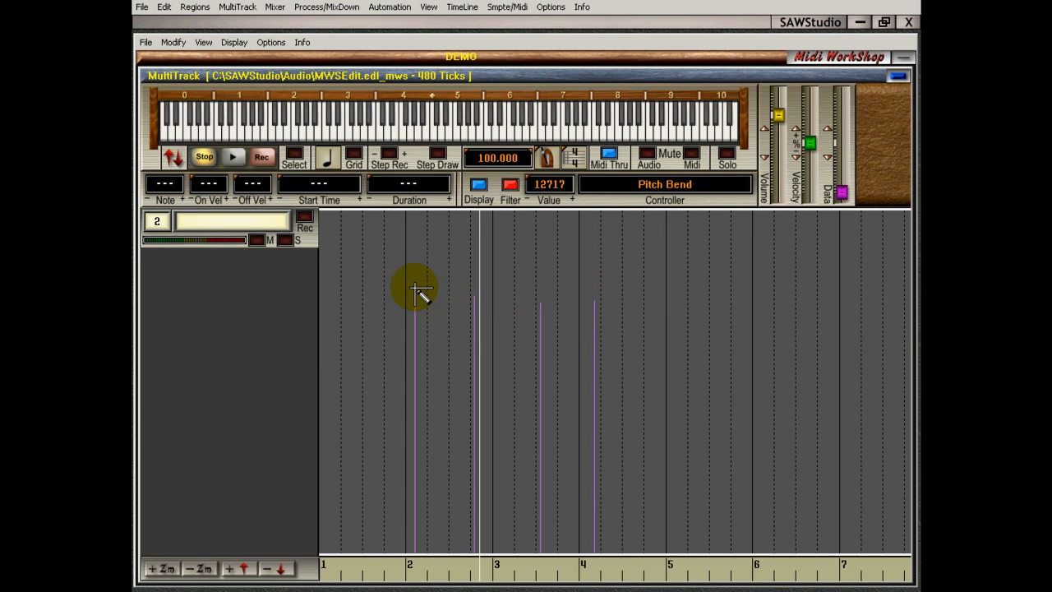
Turn off the controller filter and place the cursor after the measure 2 pitch bend entry and the measure 4 volume entry
{"action": "left_click", "coordinate": [513, 185]}
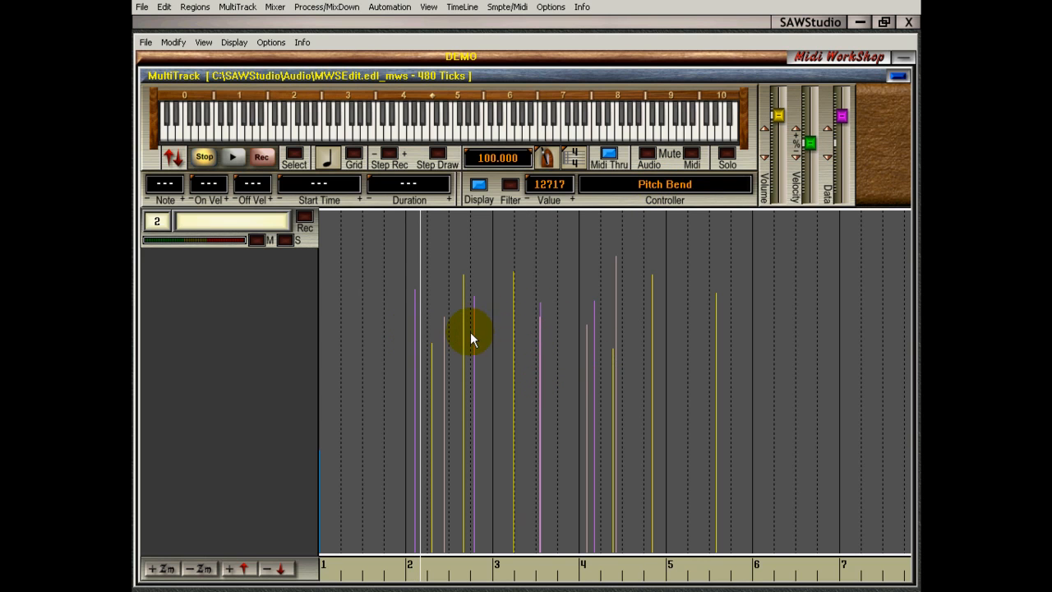
{"action": "left_click", "coordinate": [479, 351]}
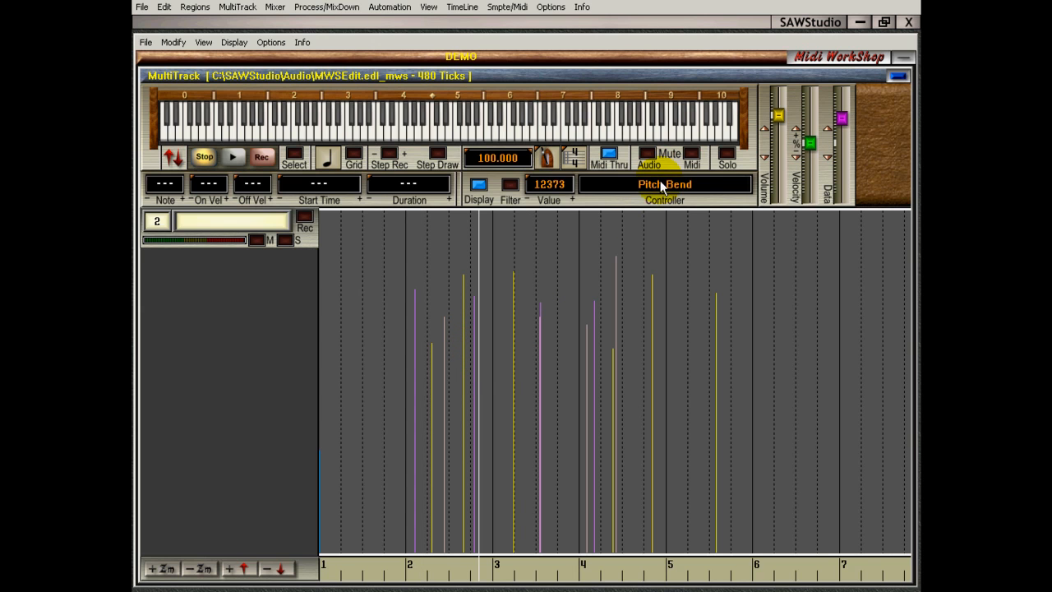
{"action": "left_click", "coordinate": [660, 305]}
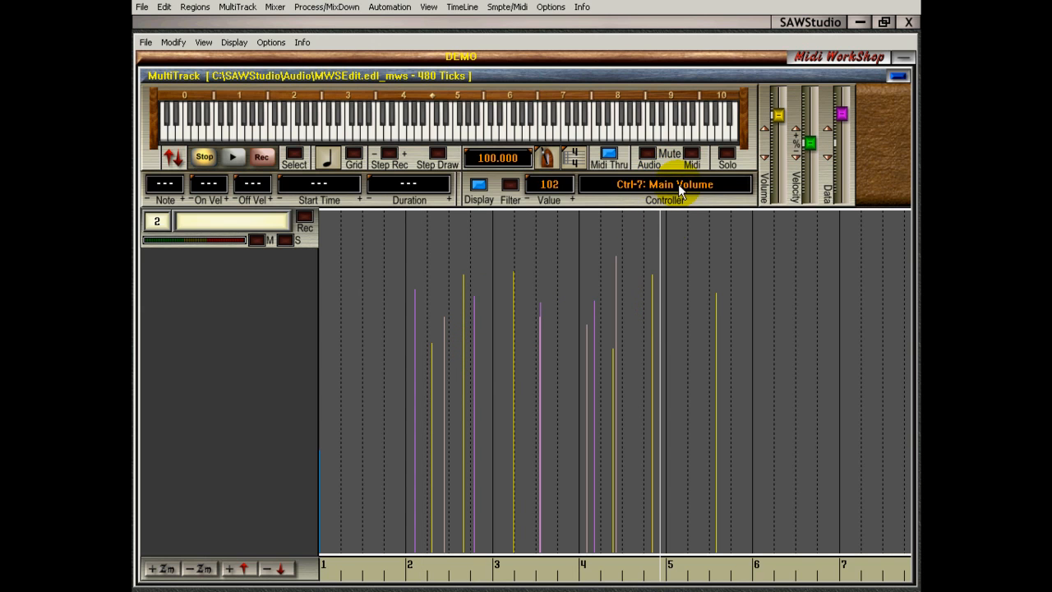
Select the volume entry in measure 5, raise its value to 100, and lower it to 94
{"action": "left_click", "coordinate": [726, 343]}
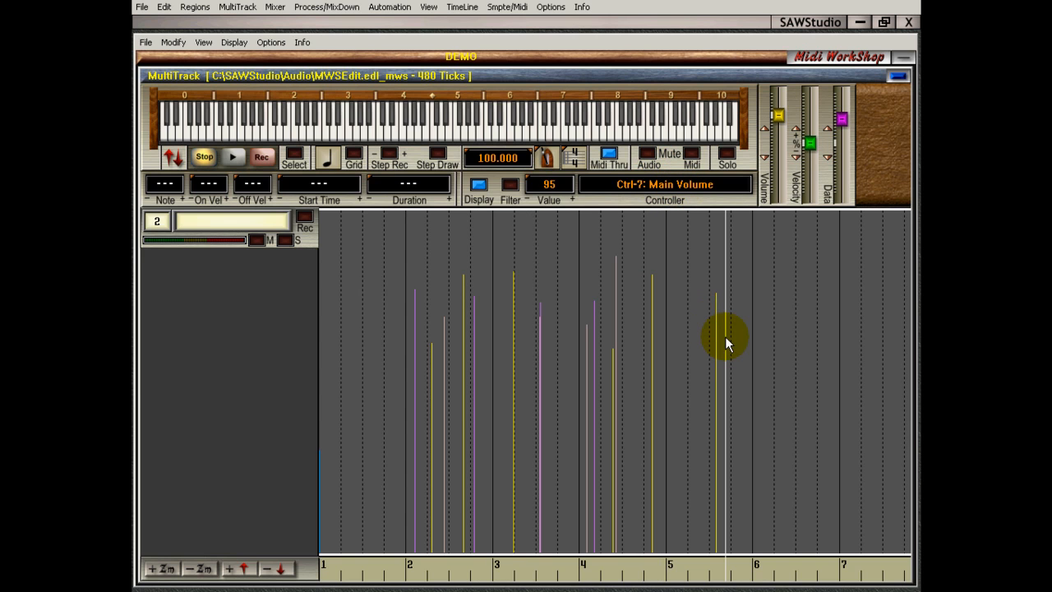
{"action": "left_click", "coordinate": [570, 199]}
{"action": "left_click", "coordinate": [570, 199]}
{"action": "left_click", "coordinate": [571, 199]}
{"action": "left_click", "coordinate": [571, 199]}
{"action": "left_click", "coordinate": [571, 199]}
{"action": "left_click", "coordinate": [528, 200]}
{"action": "left_click", "coordinate": [529, 202]}
{"action": "left_click", "coordinate": [530, 202]}
{"action": "left_click", "coordinate": [529, 202]}
{"action": "left_click", "coordinate": [530, 202]}
{"action": "left_click", "coordinate": [530, 203]}
Turn on the controller filter and switch it to Ctrl-10: Pan, ending on Ctrl-7: Main Volume
{"action": "left_click", "coordinate": [510, 185]}
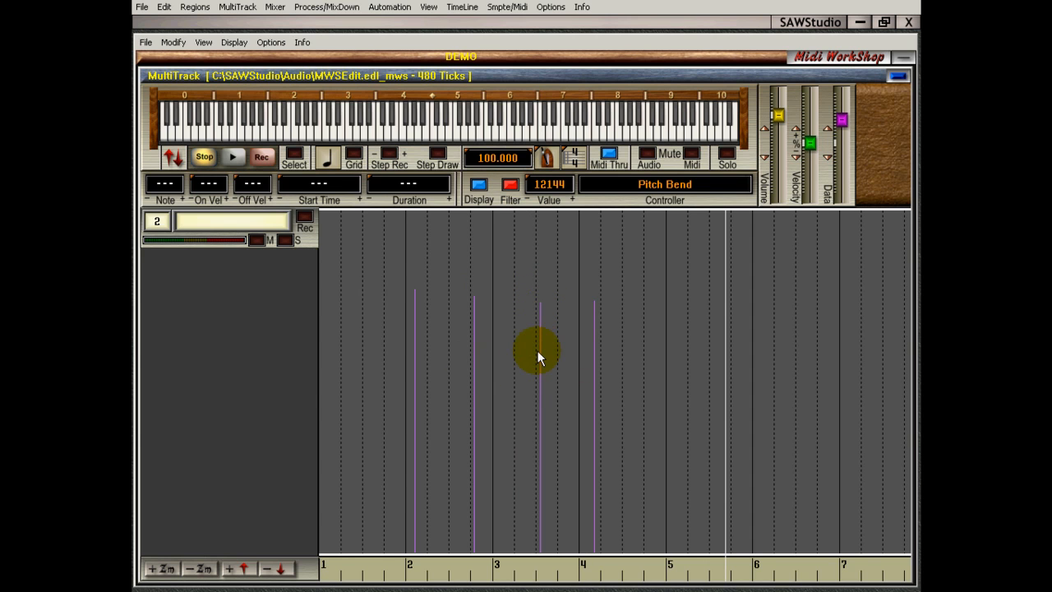
{"action": "left_click", "coordinate": [508, 186]}
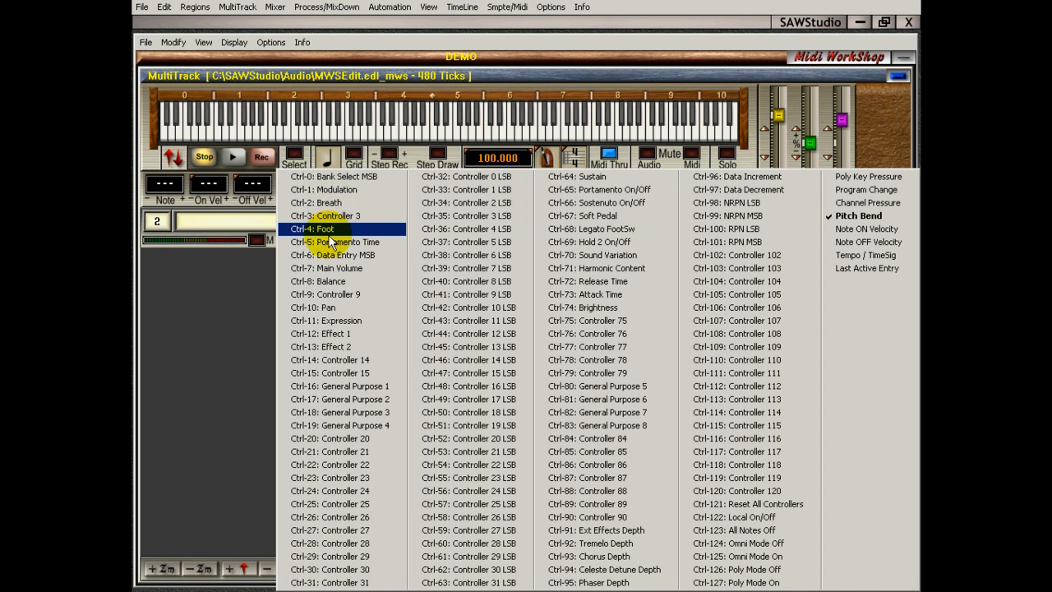
{"action": "left_click", "coordinate": [329, 308]}
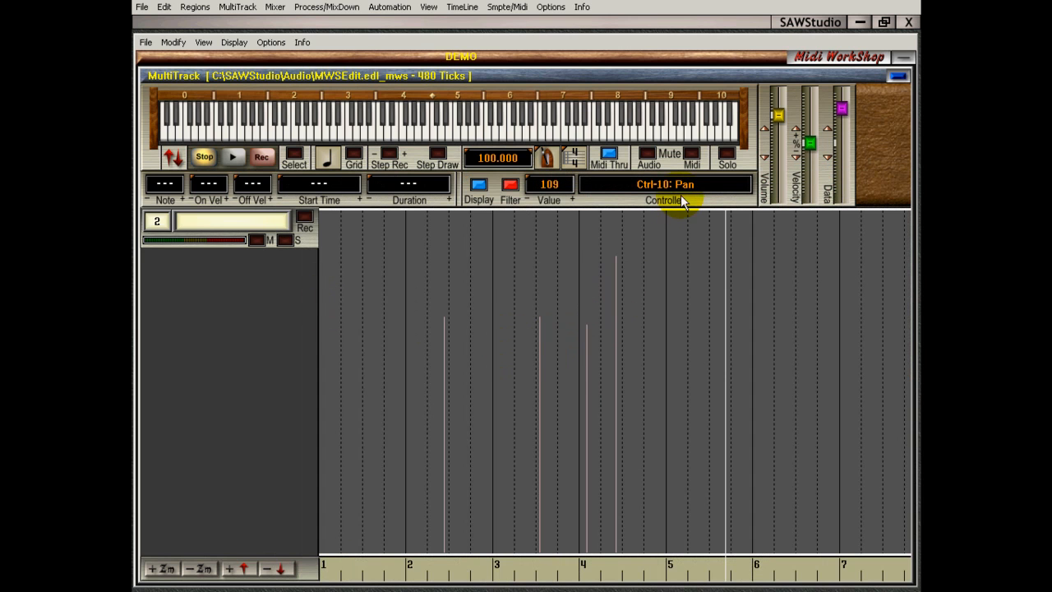
{"action": "left_click", "coordinate": [512, 181]}
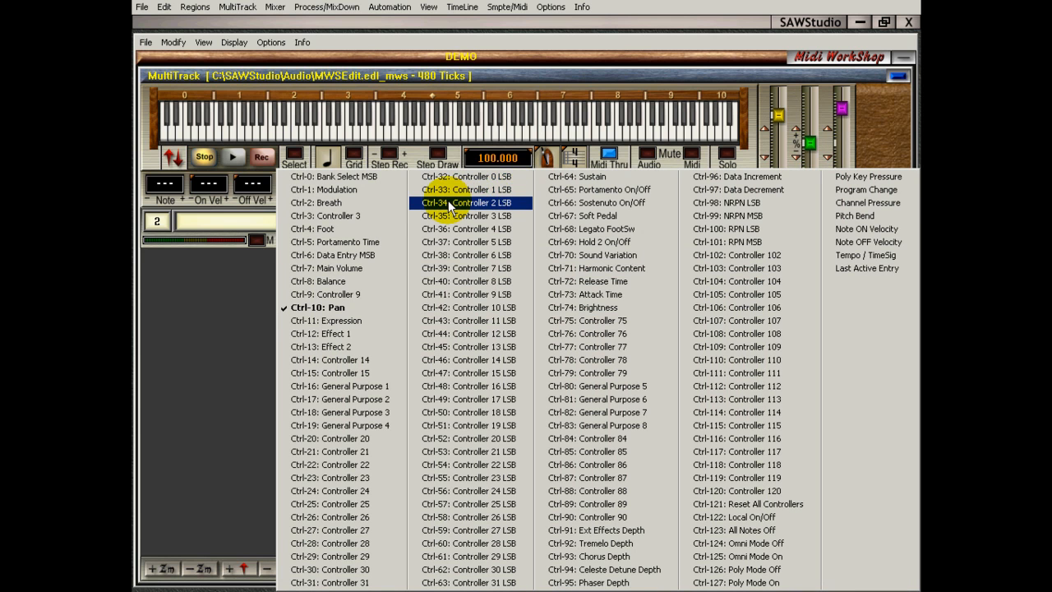
{"action": "left_click", "coordinate": [370, 269]}
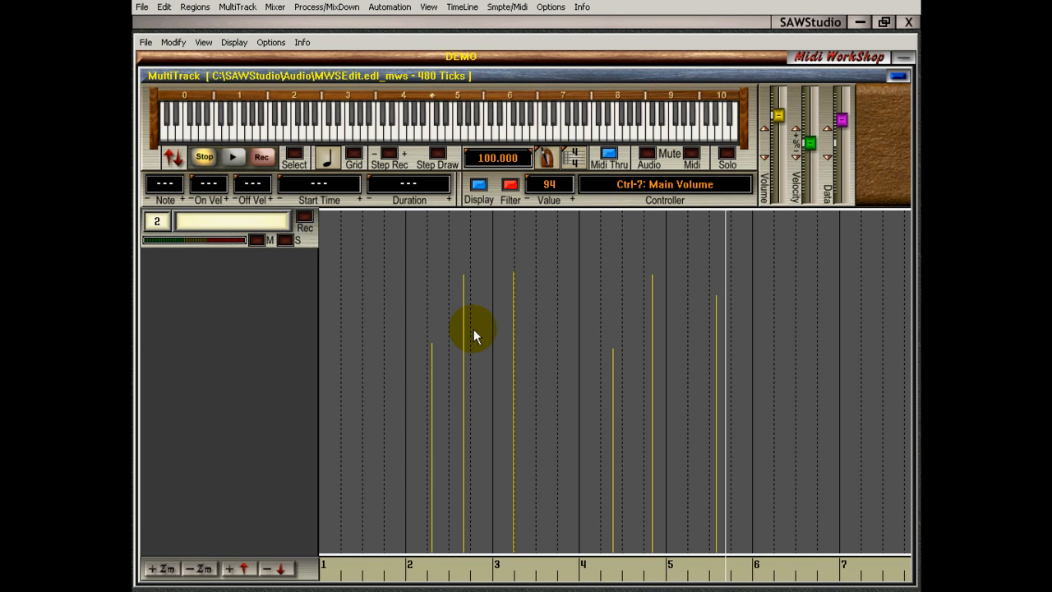
Mark the range from early measure 2 to mid measure 5, set all its volume entries to 56 and finally 99, and clear the selection
{"action": "left_click", "coordinate": [423, 563]}
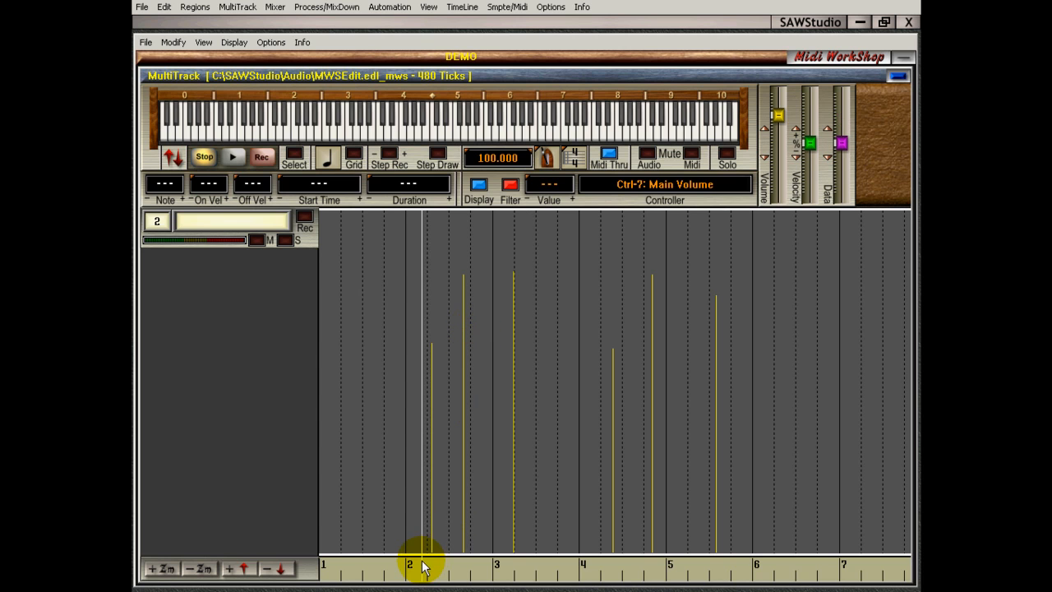
{"action": "left_click_drag", "start_coordinate": [422, 566], "coordinate": [701, 566]}
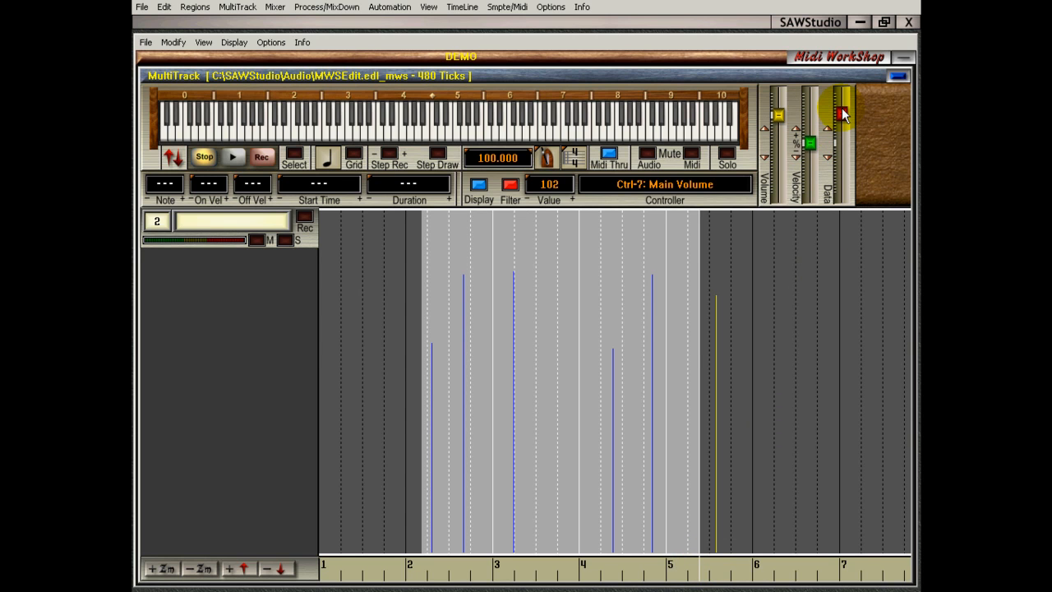
{"action": "left_click_drag", "start_coordinate": [841, 114], "coordinate": [842, 159]}
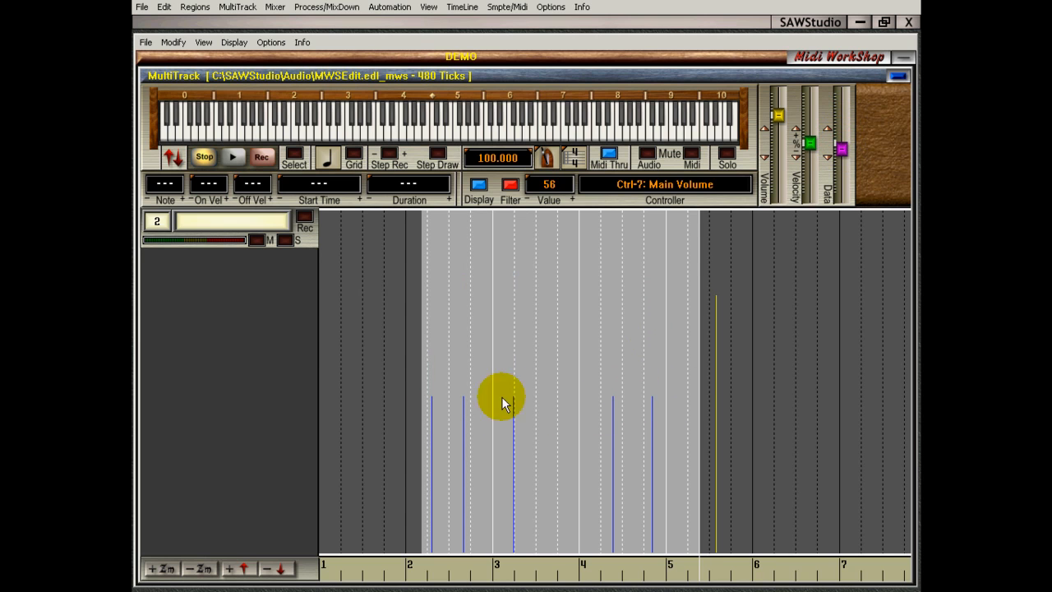
{"action": "left_click_drag", "start_coordinate": [840, 157], "coordinate": [840, 115]}
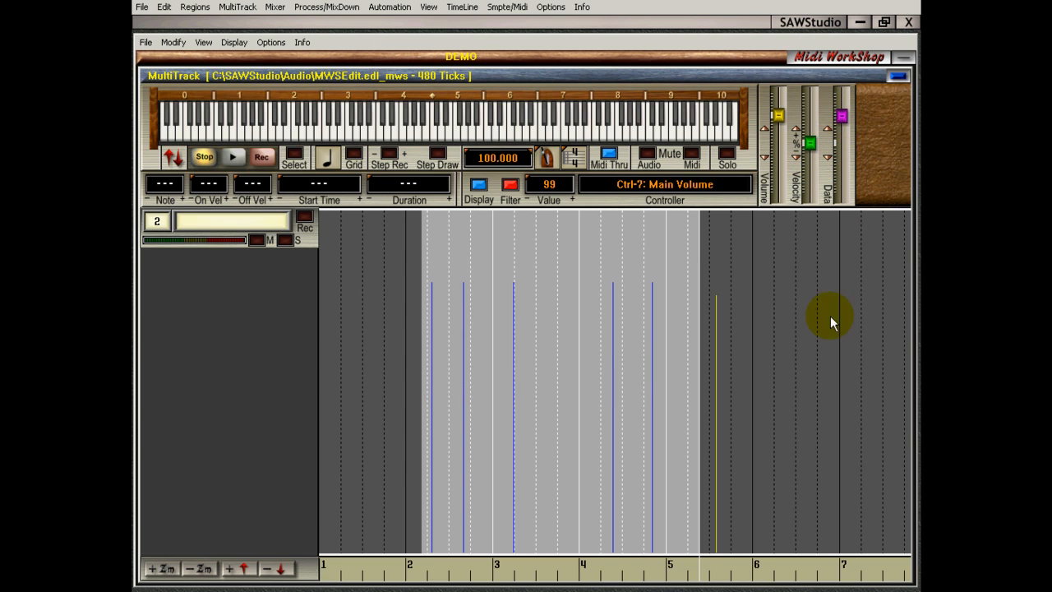
{"action": "left_click", "coordinate": [525, 395]}
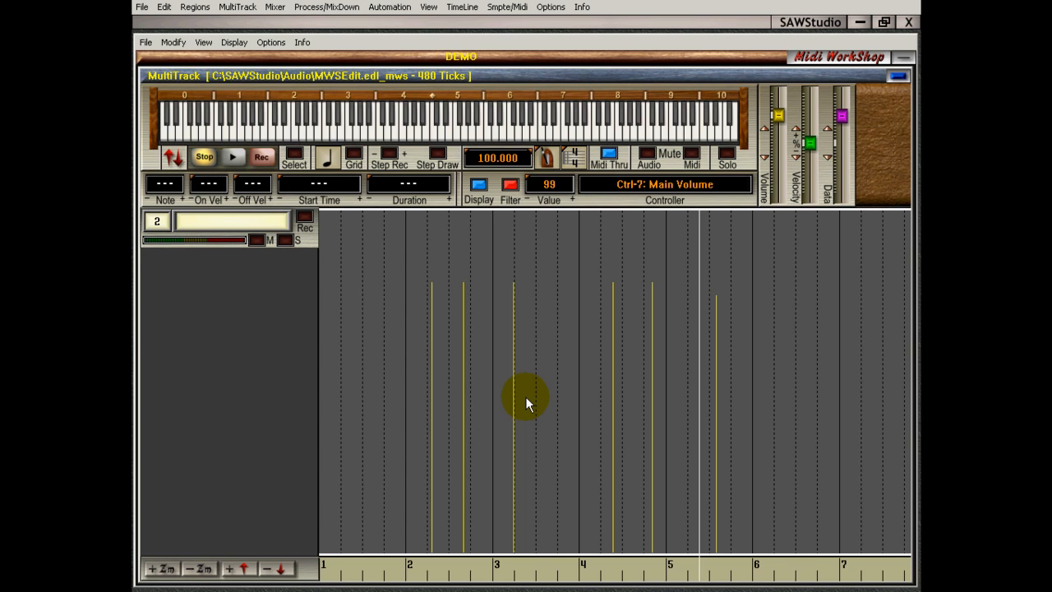
Switch to track 1 and turn off both the controller filter and the controller display
{"action": "key", "text": "Up"}
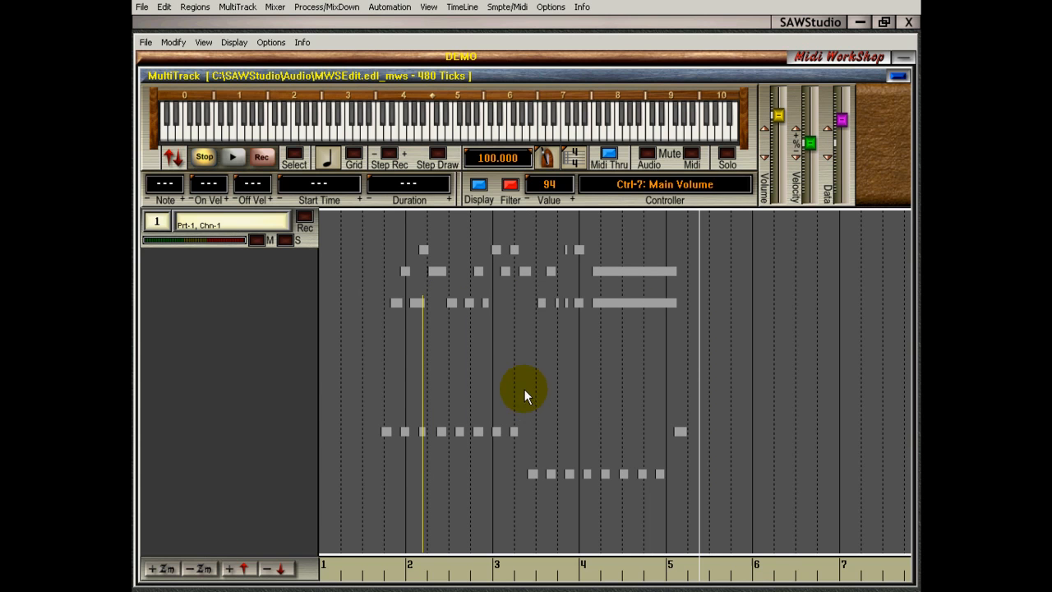
{"action": "left_click", "coordinate": [510, 186]}
{"action": "left_click", "coordinate": [481, 185]}
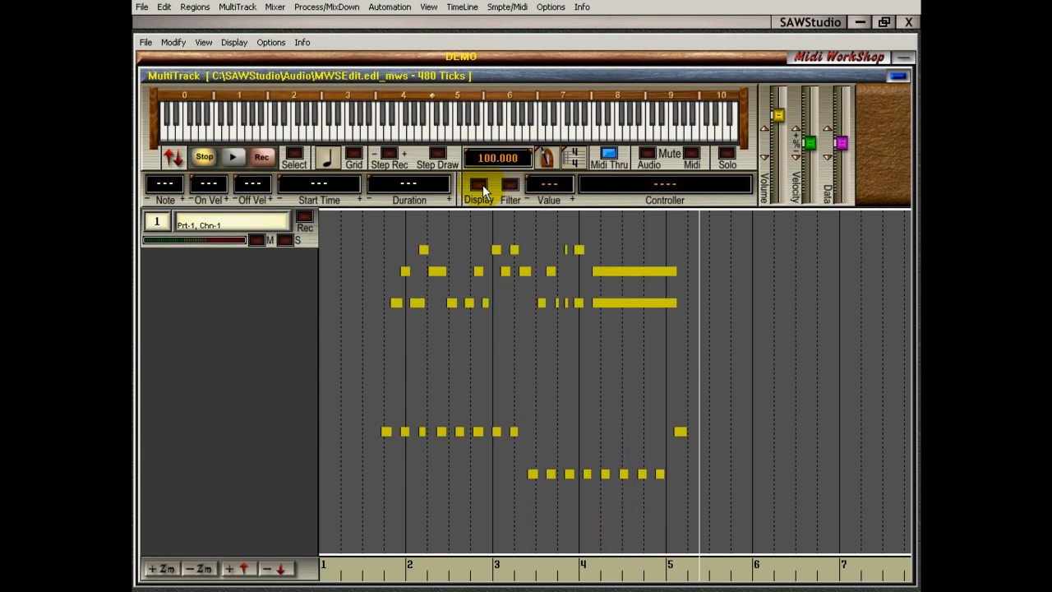